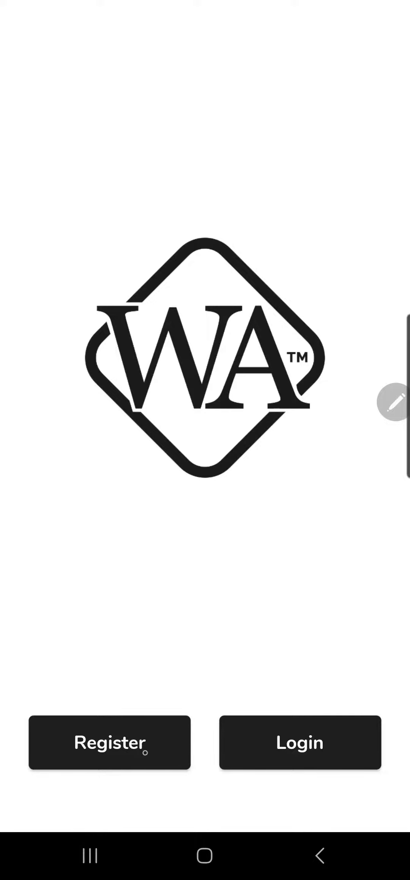
- Start a new account from the welcome screen's Register option
{"action": "left_click", "coordinate": [110, 742]}
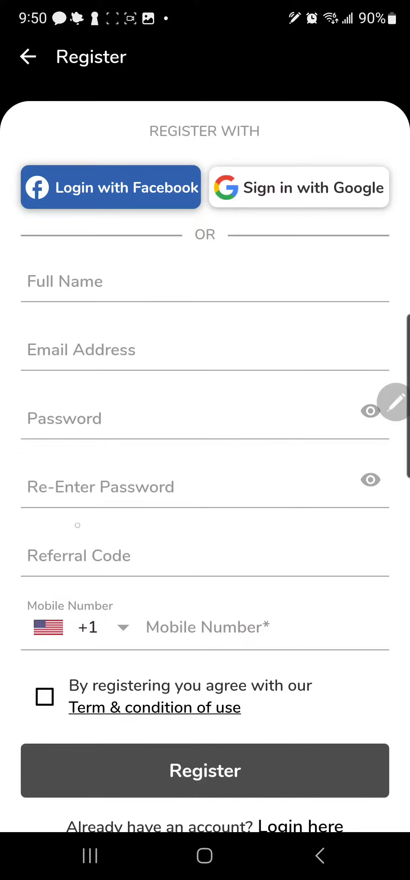
{"action": "scroll", "coordinate": [287, 491], "scroll_direction": "down", "scroll_amount": 1}
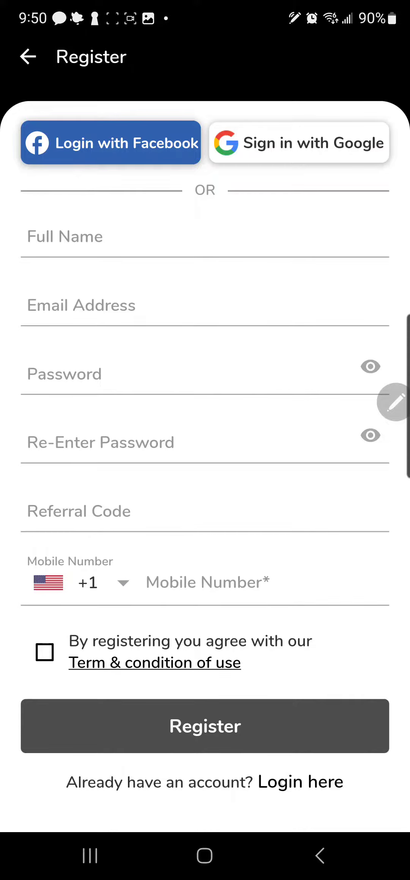
- Switch to 'Login here' and log in with the account's mobile number and password
{"action": "left_click", "coordinate": [301, 781]}
{"action": "left_click", "coordinate": [258, 397]}
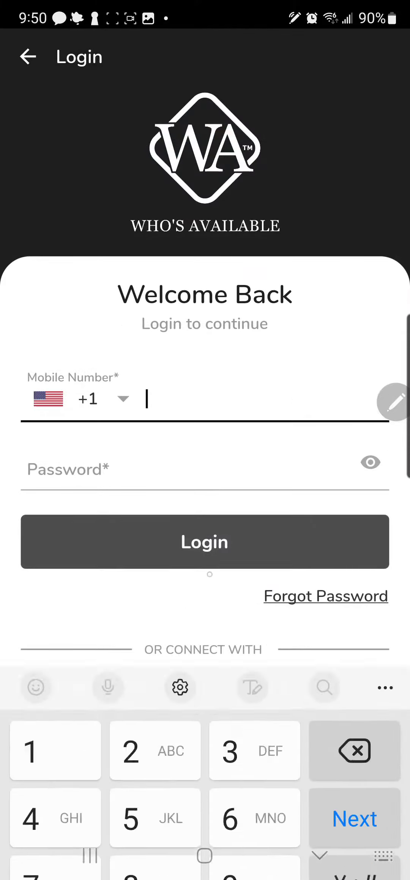
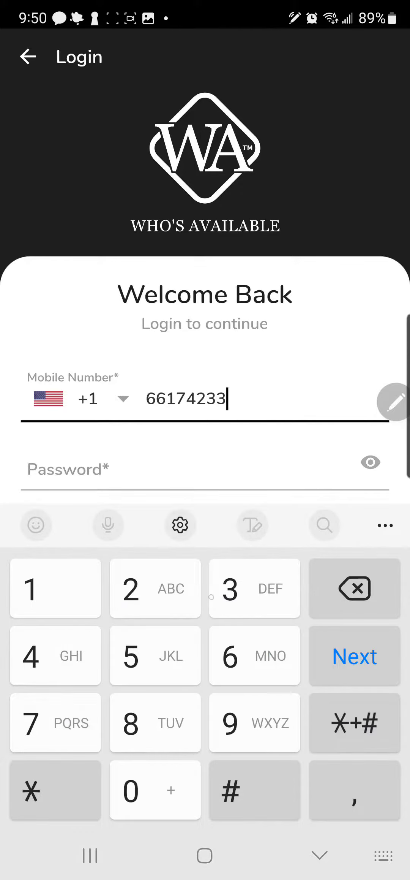
{"action": "left_click", "coordinate": [167, 481]}
{"action": "left_click", "coordinate": [33, 740]}
{"action": "type", "text": "?"}
{"action": "key", "text": "Return"}
{"action": "left_click", "coordinate": [205, 538]}
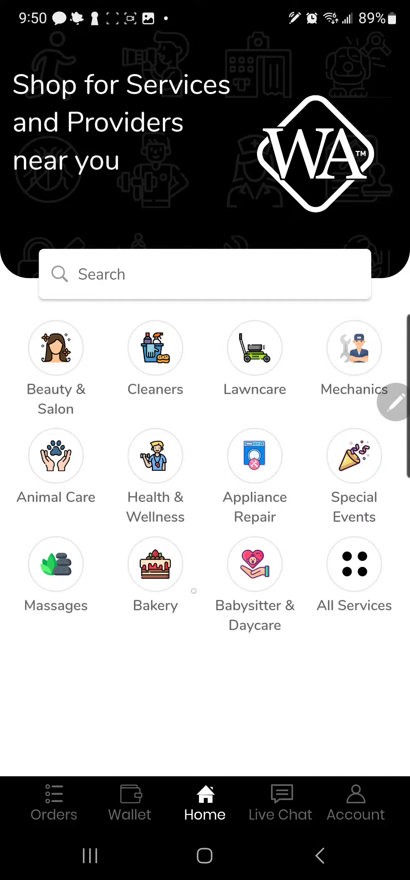
- Browse the All Services list, then view Edit Profile from the Account tab and back out
{"action": "left_click", "coordinate": [354, 570]}
{"action": "scroll", "coordinate": [207, 481], "scroll_direction": "down", "scroll_amount": 10}
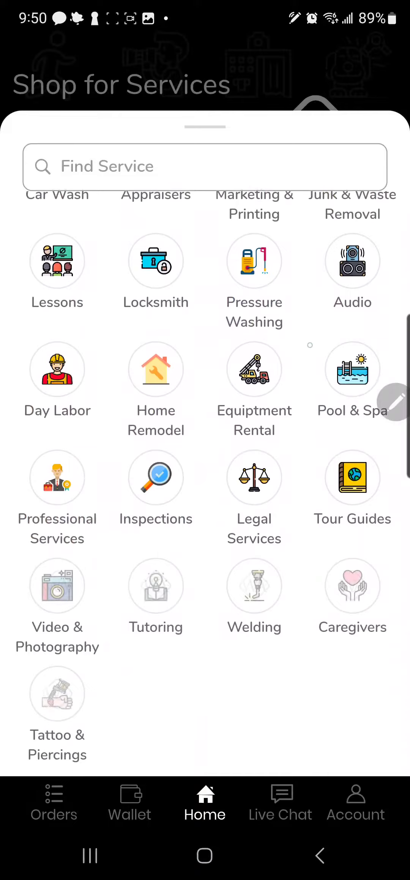
{"action": "scroll", "coordinate": [207, 481], "scroll_direction": "up", "scroll_amount": 10}
{"action": "left_click_drag", "start_coordinate": [206, 412], "coordinate": [207, 687]}
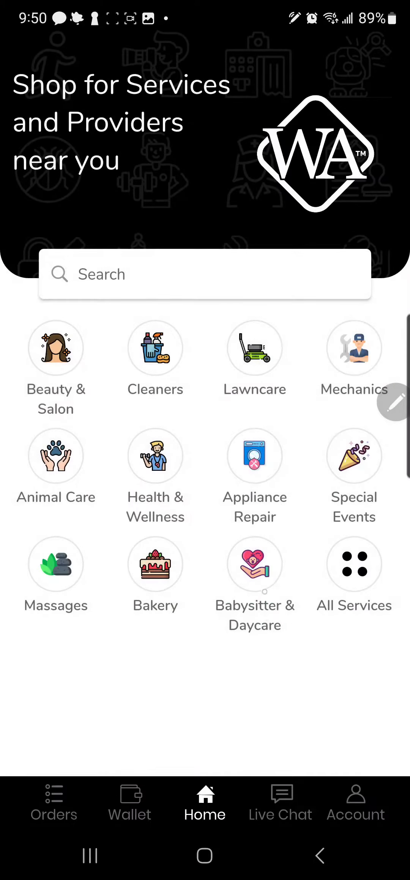
{"action": "left_click", "coordinate": [355, 802]}
{"action": "left_click", "coordinate": [344, 241]}
{"action": "left_click", "coordinate": [27, 56]}
{"action": "scroll", "coordinate": [293, 453], "scroll_direction": "down", "scroll_amount": 2}
- View Manage Addresses, return to the Account menu, and scroll to Preferences and Emergency Contact
{"action": "left_click", "coordinate": [156, 275]}
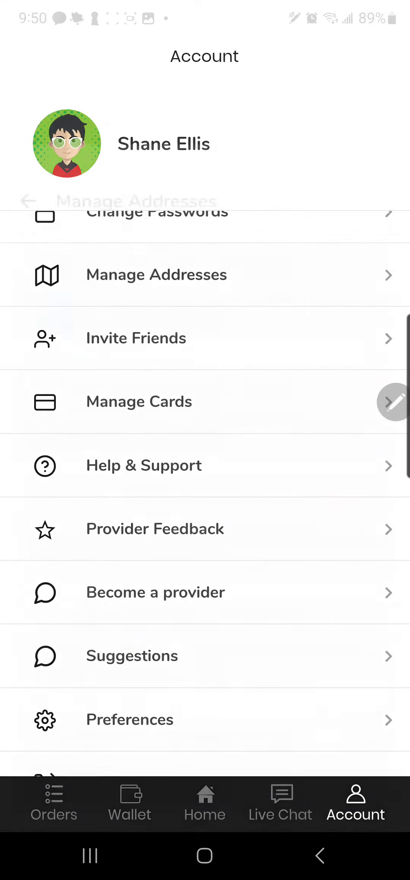
{"action": "left_click", "coordinate": [28, 56]}
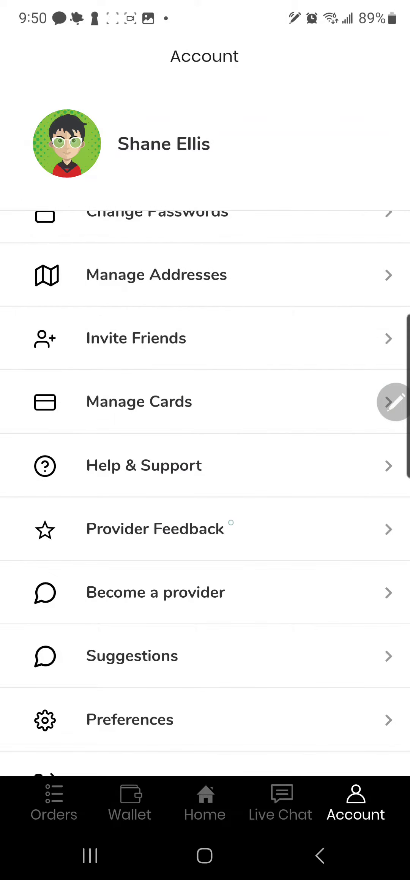
{"action": "scroll", "coordinate": [247, 536], "scroll_direction": "up", "scroll_amount": 2}
{"action": "scroll", "coordinate": [252, 632], "scroll_direction": "down", "scroll_amount": 1}
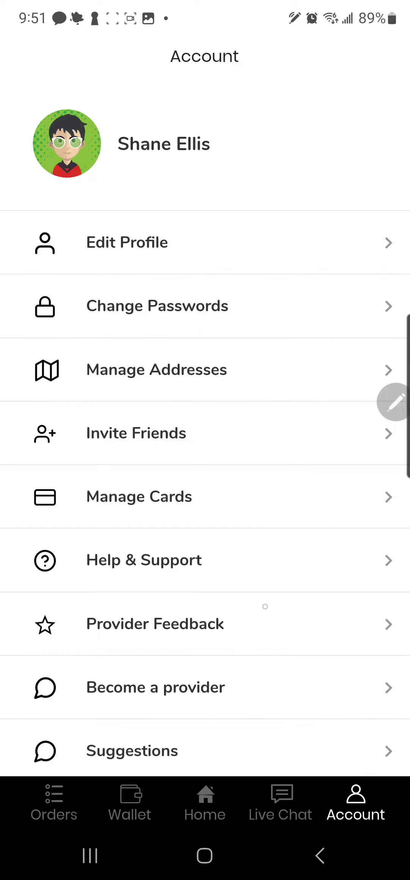
{"action": "left_click", "coordinate": [243, 688]}
{"action": "left_click_drag", "start_coordinate": [243, 688], "coordinate": [243, 563]}
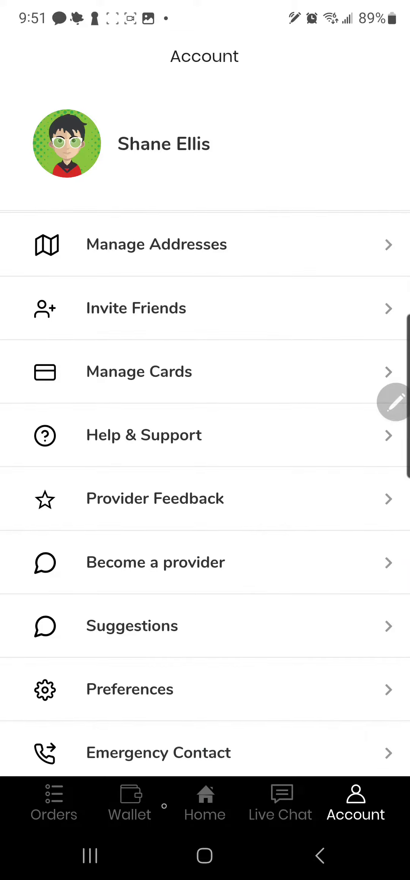
- Check the Orders tab's Today date filter, then go Home and into Appliance Repair
{"action": "left_click", "coordinate": [54, 803]}
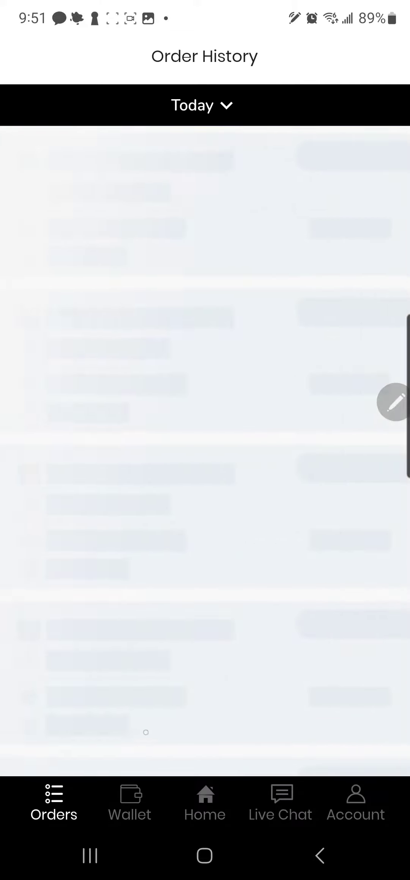
{"action": "left_click", "coordinate": [230, 122]}
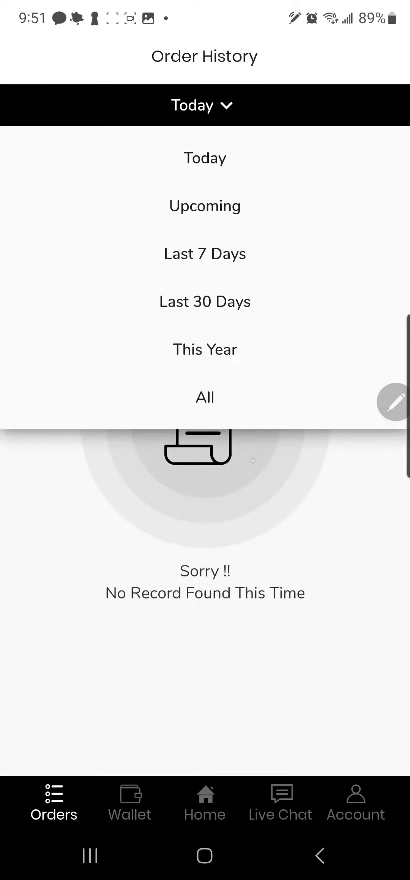
{"action": "left_click", "coordinate": [261, 597]}
{"action": "left_click", "coordinate": [204, 803]}
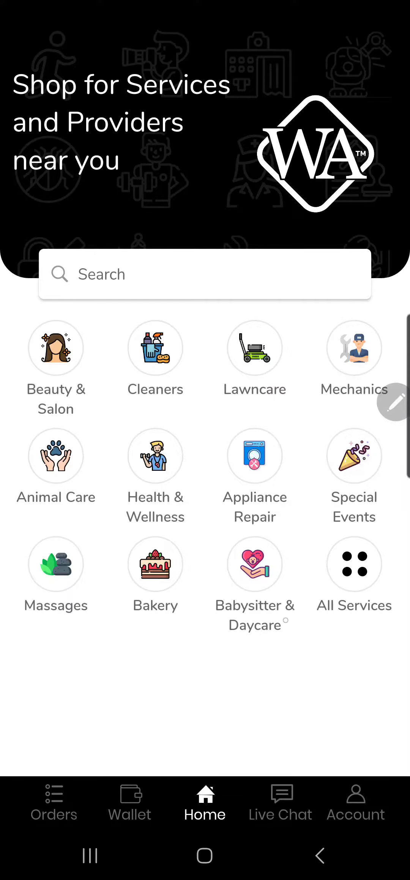
{"action": "left_click", "coordinate": [255, 478]}
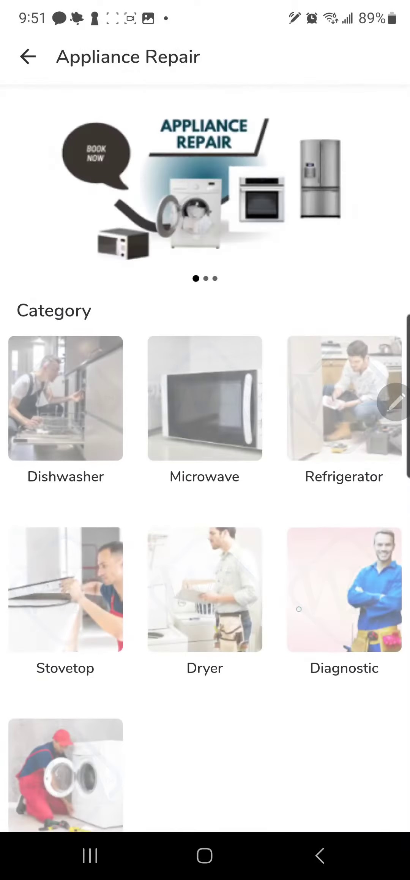
- Choose Dishwasher and open the available provider's Select Package list
{"action": "left_click", "coordinate": [318, 629]}
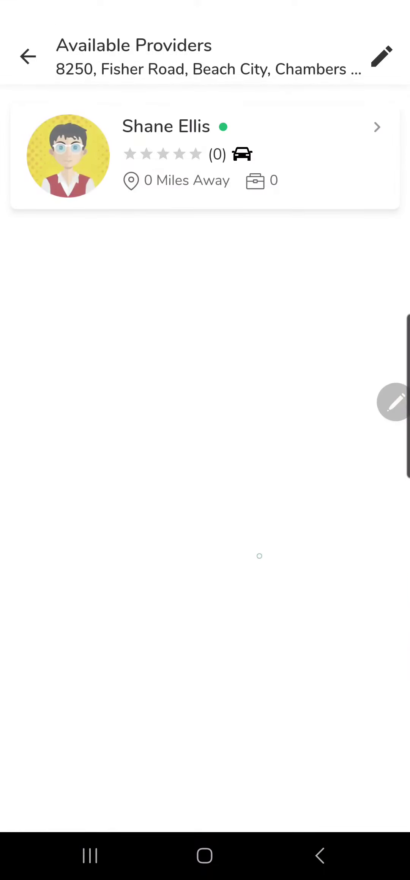
{"action": "left_click", "coordinate": [283, 156]}
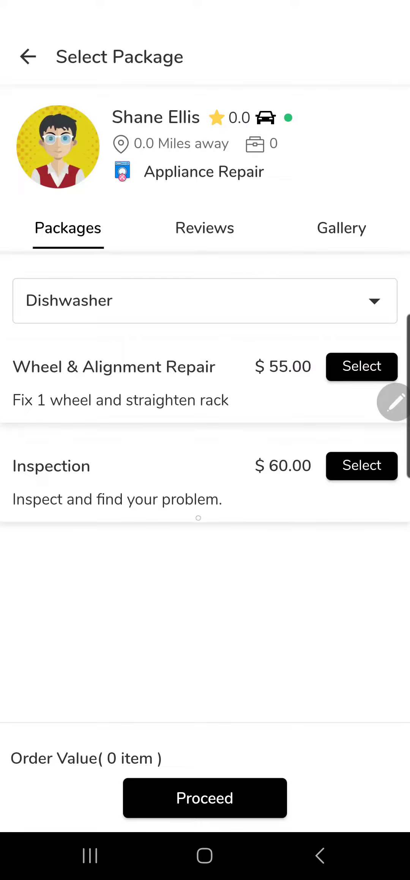
- Look over the provider's reviews and photo gallery, then return to the packages
{"action": "left_click", "coordinate": [204, 227]}
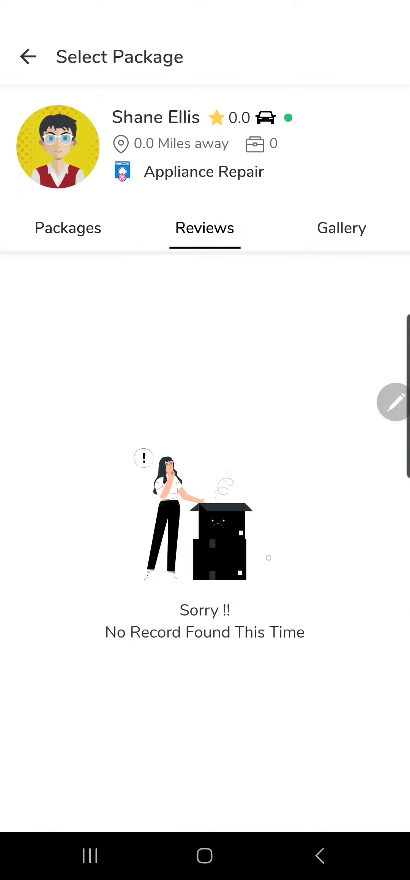
{"action": "left_click", "coordinate": [341, 227]}
{"action": "left_click", "coordinate": [68, 228]}
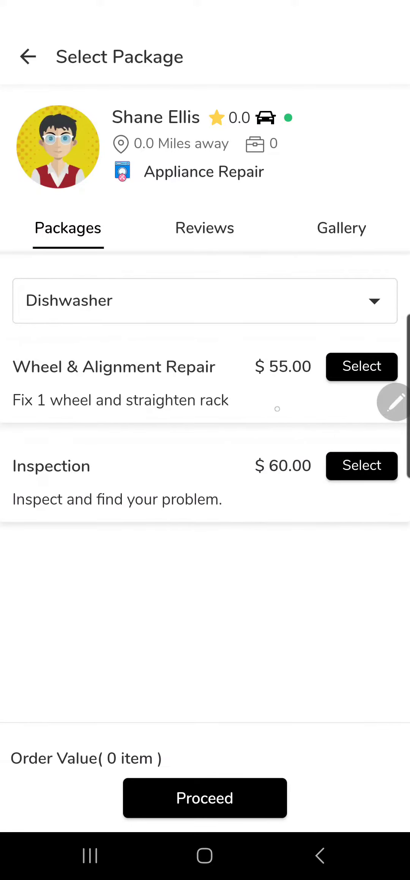
- Add Wheel & Alignment Repair at quantity 2 and proceed to the $123.20 Confirmed Order
{"action": "left_click", "coordinate": [344, 371]}
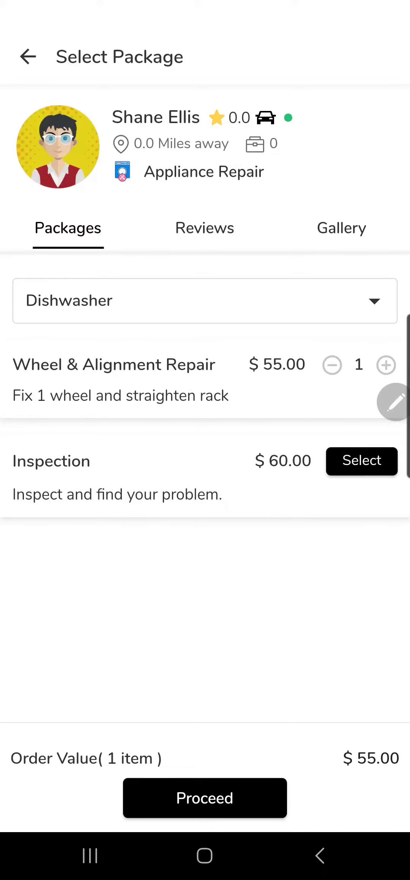
{"action": "left_click", "coordinate": [386, 365]}
{"action": "left_click", "coordinate": [232, 801]}
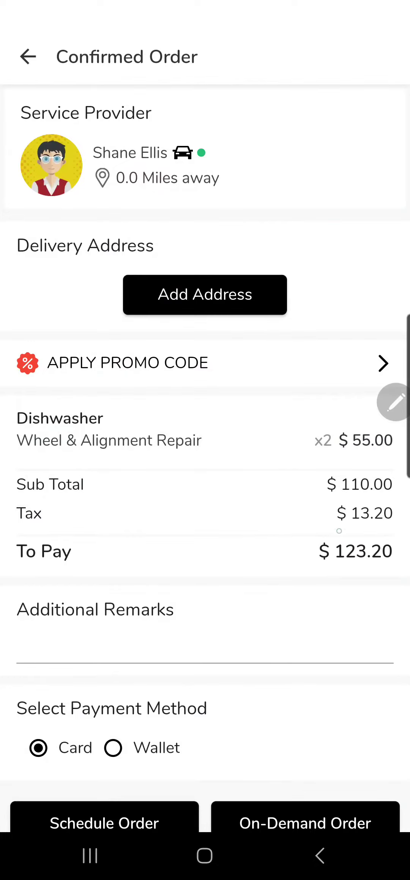
{"action": "scroll", "coordinate": [258, 661], "scroll_direction": "down", "scroll_amount": 1}
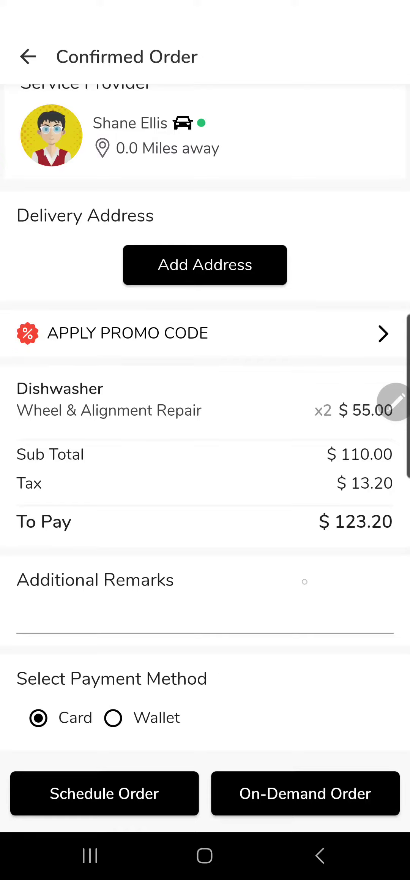
- Activate the empty Additional Remarks field on the Confirmed Order screen
{"action": "left_click", "coordinate": [205, 618]}
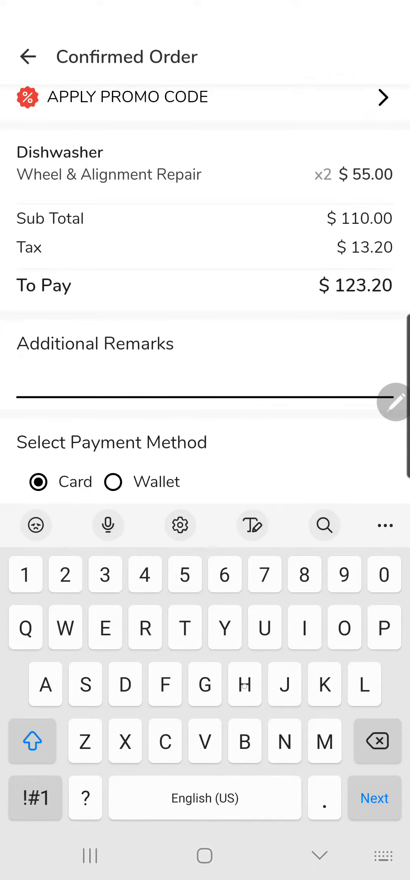
{"action": "type", "text": "Hey "}
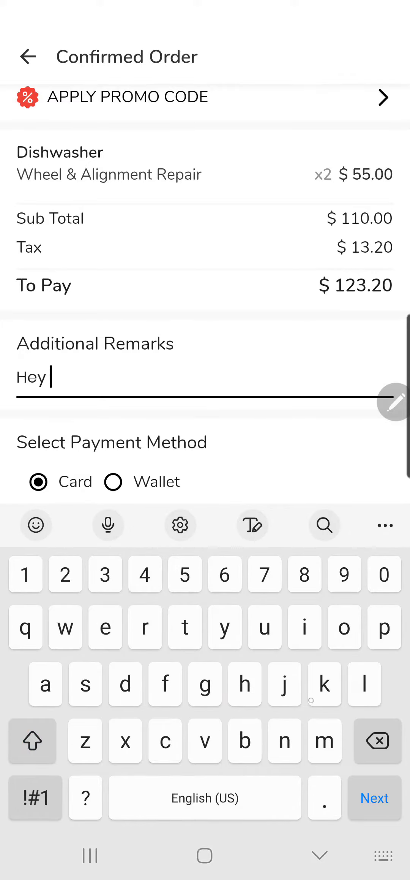
{"action": "type", "text": "knox"}
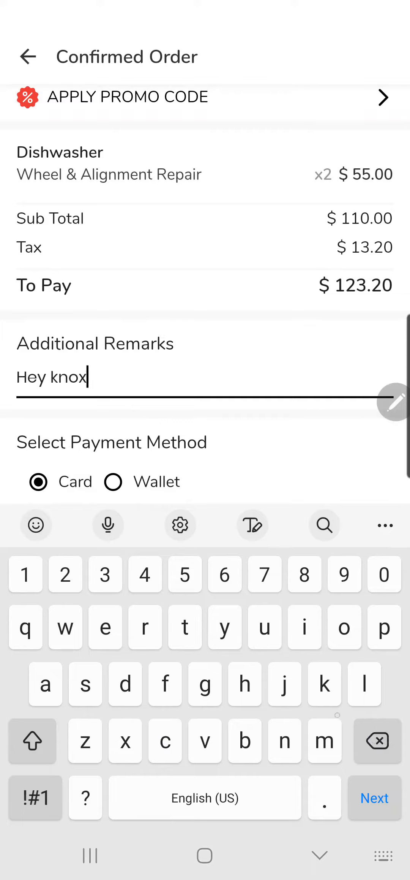
- Enter 'Hey knock the door and ring doorbell', fixing typos in knock, the and ring
{"action": "key", "text": "BackSpace"}
{"action": "type", "text": "ck tg"}
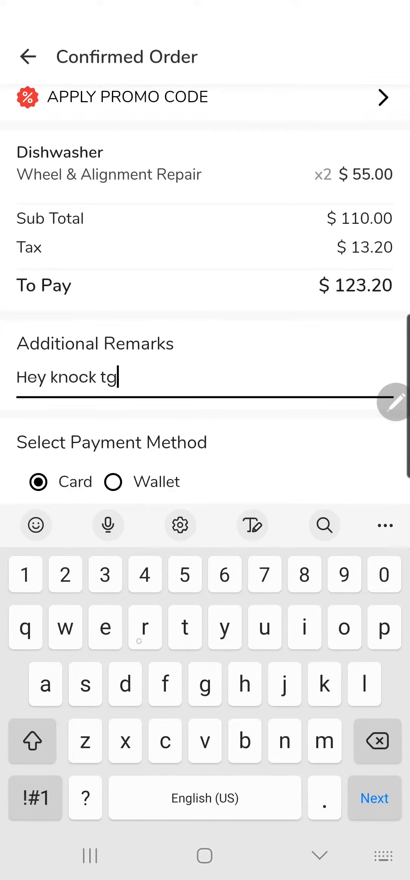
{"action": "type", "text": "e"}
{"action": "key", "text": "BackSpace"}
{"action": "key", "text": "BackSpace"}
{"action": "type", "text": "he"}
{"action": "type", "text": " door a"}
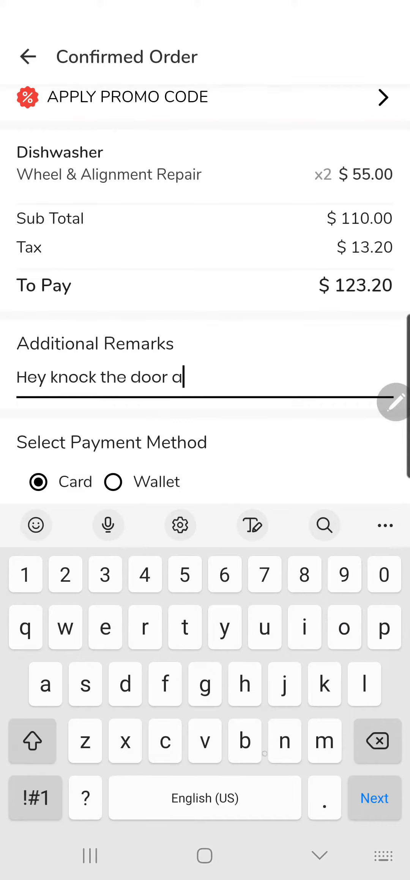
{"action": "type", "text": "nd ru"}
{"action": "key", "text": "BackSpace"}
{"action": "type", "text": "ing doo"}
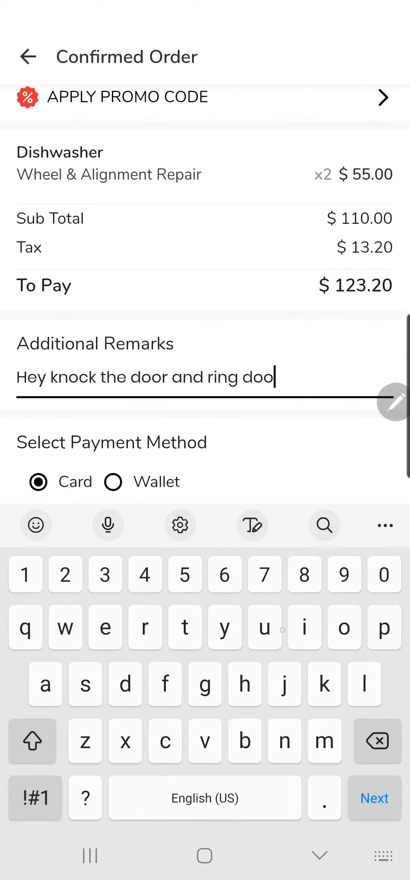
{"action": "type", "text": "rbell"}
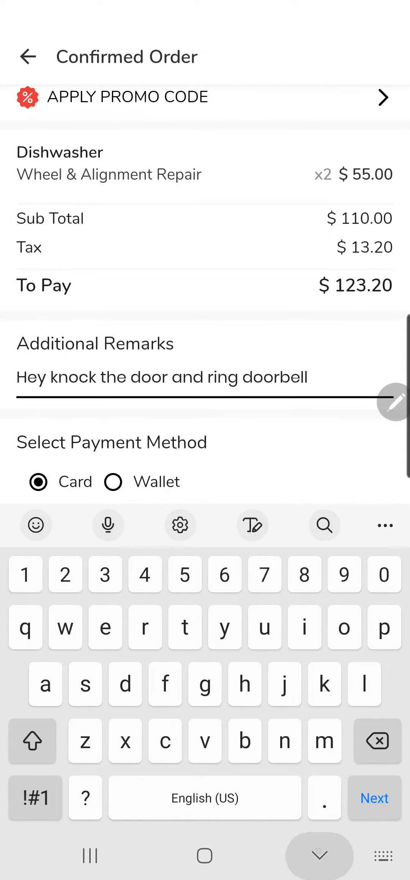
{"action": "left_click", "coordinate": [320, 855]}
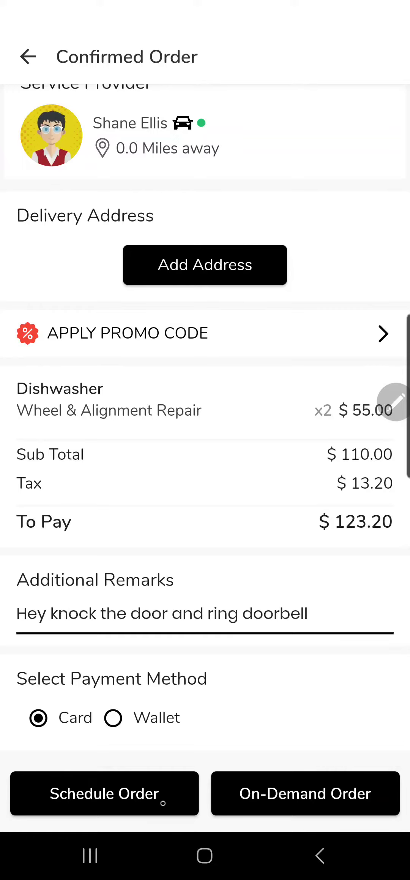
{"action": "scroll", "coordinate": [207, 481], "scroll_direction": "up", "scroll_amount": 1}
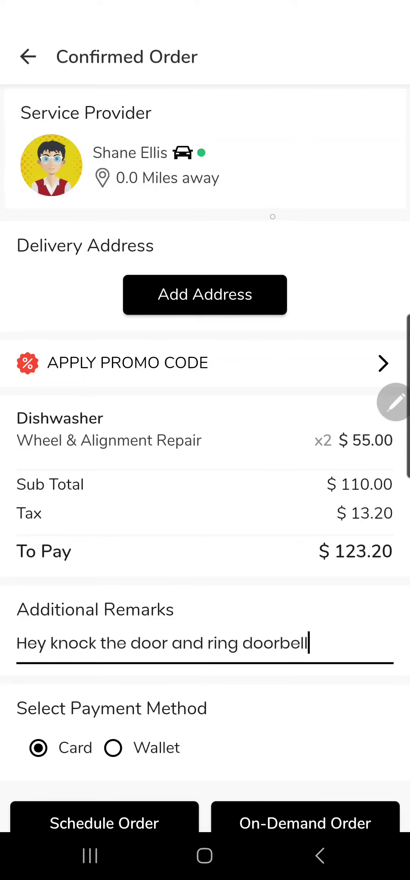
- Scroll the order page, then go back twice to the Appliance Repair category list
{"action": "left_click_drag", "start_coordinate": [316, 320], "coordinate": [282, 478]}
{"action": "left_click", "coordinate": [31, 53]}
{"action": "left_click", "coordinate": [27, 56]}
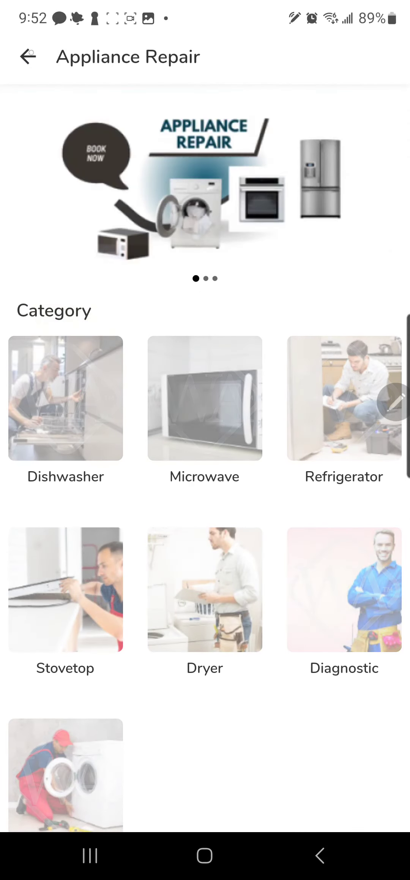
- Go back to the Who's Available home screen with its service category grid
{"action": "left_click", "coordinate": [27, 56]}
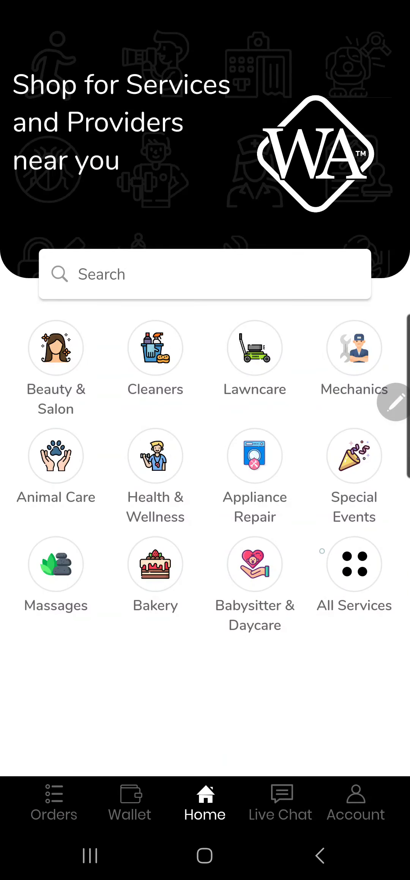